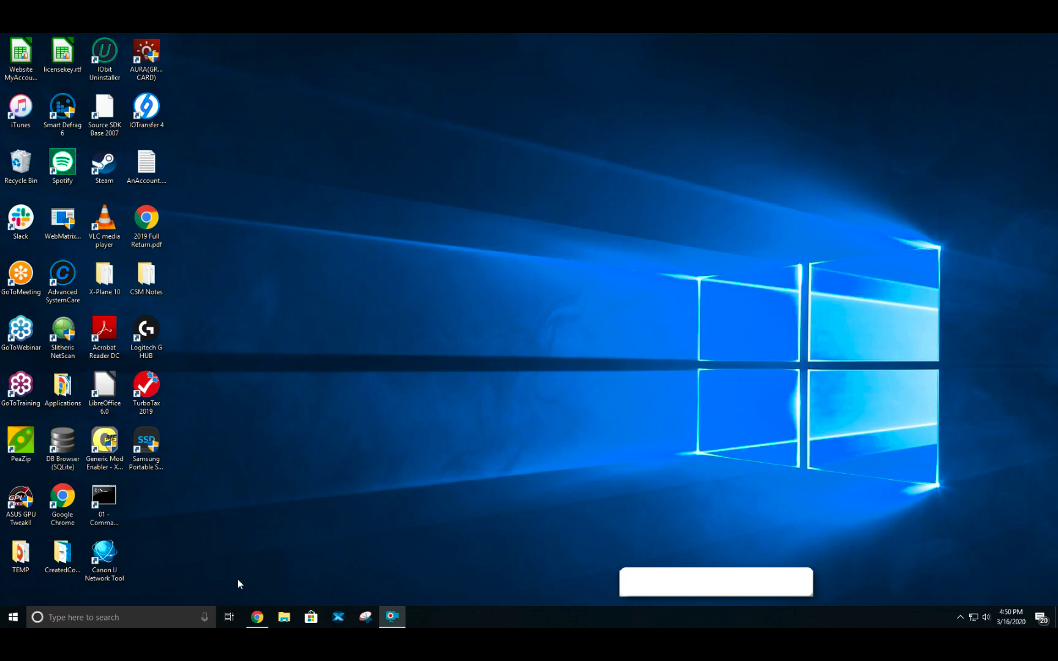
- Sign in on logmein.com with the account e-mail and password
click(256, 617)
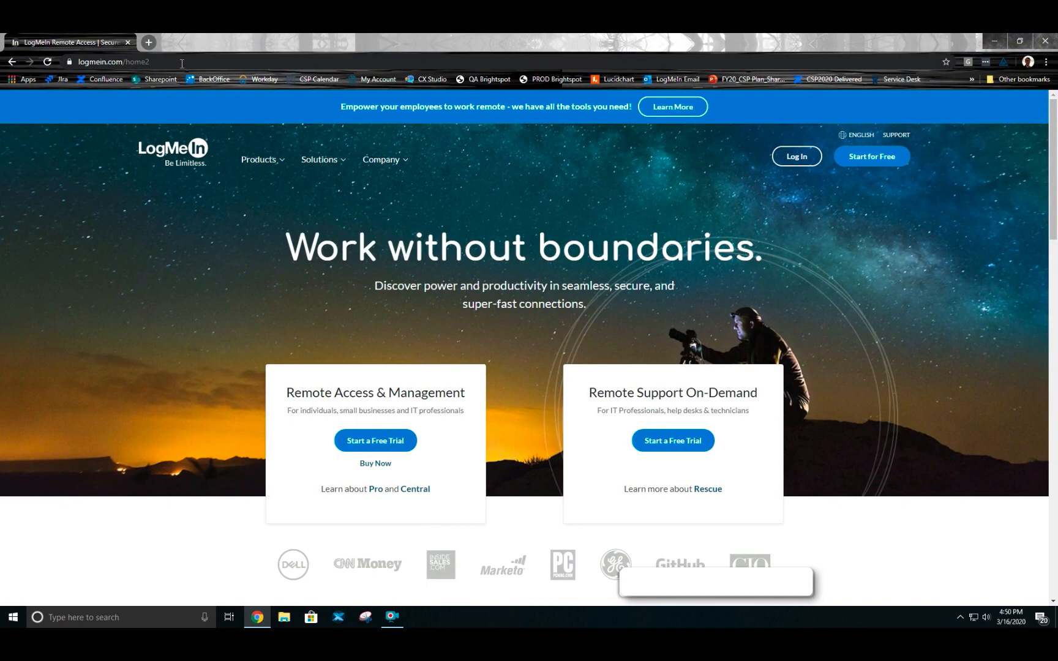
click(798, 161)
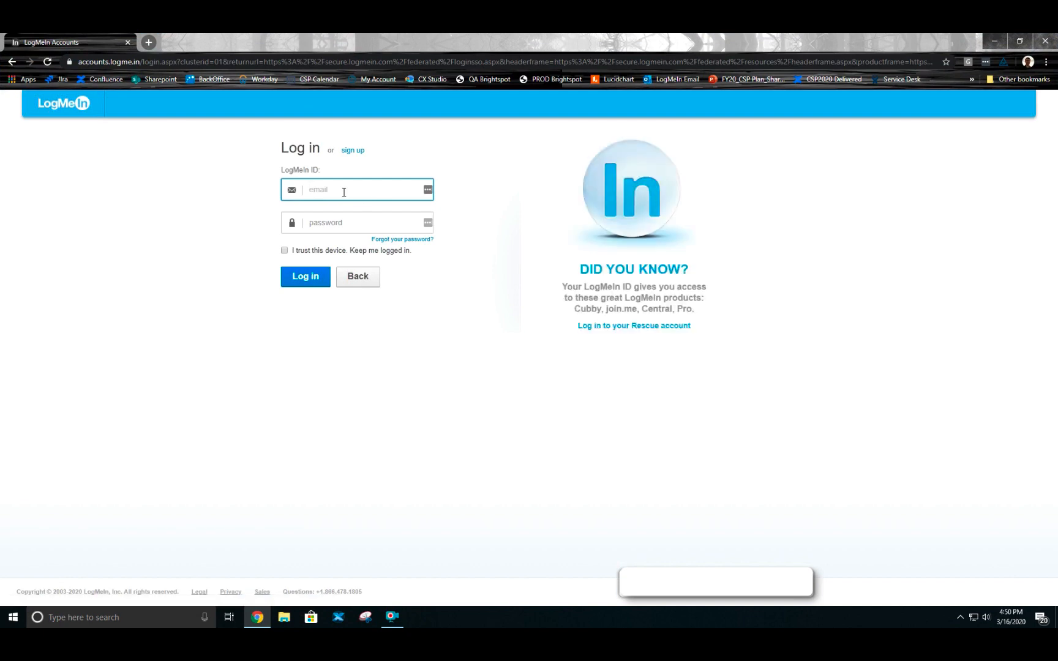
key(Tab)
text(••)
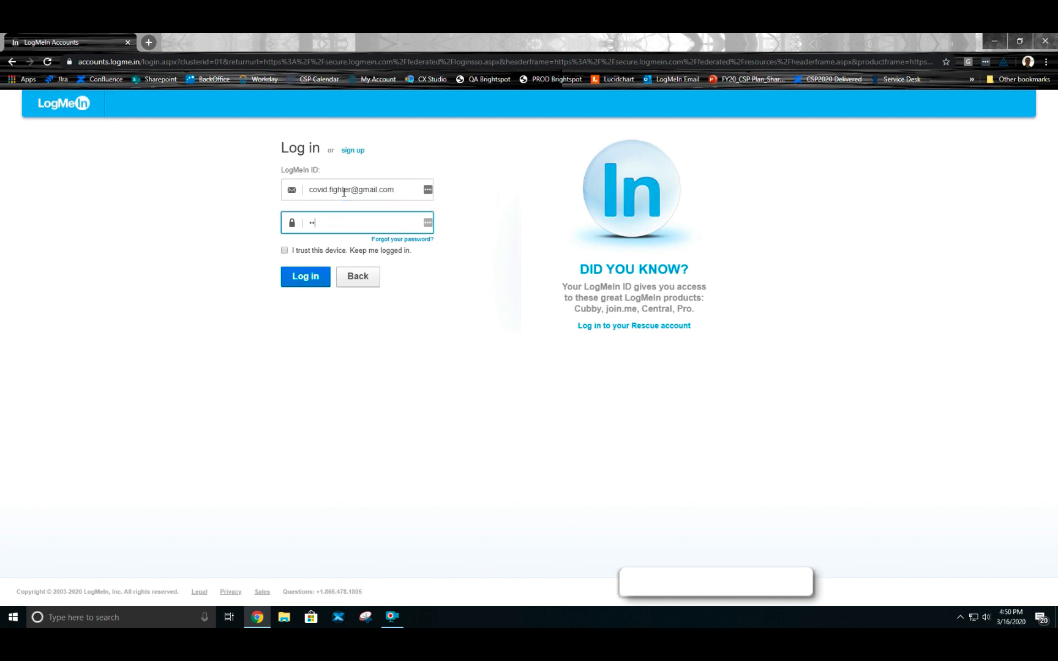
text(•••••••••)
key(Return)
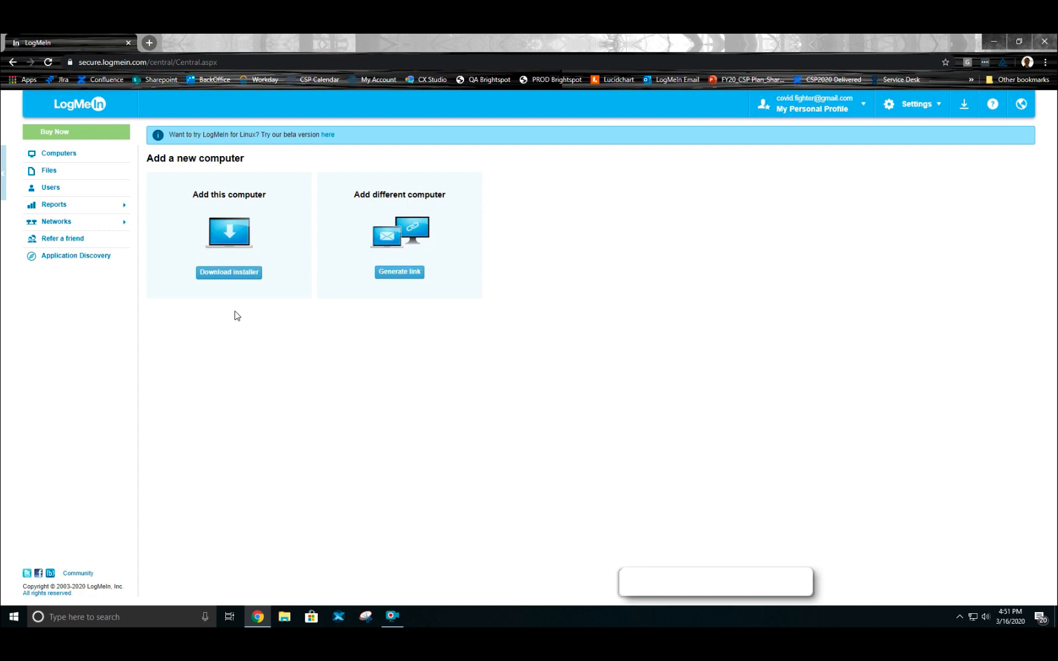
- Download the LogMeIn.msi installer for this computer and run it
click(225, 276)
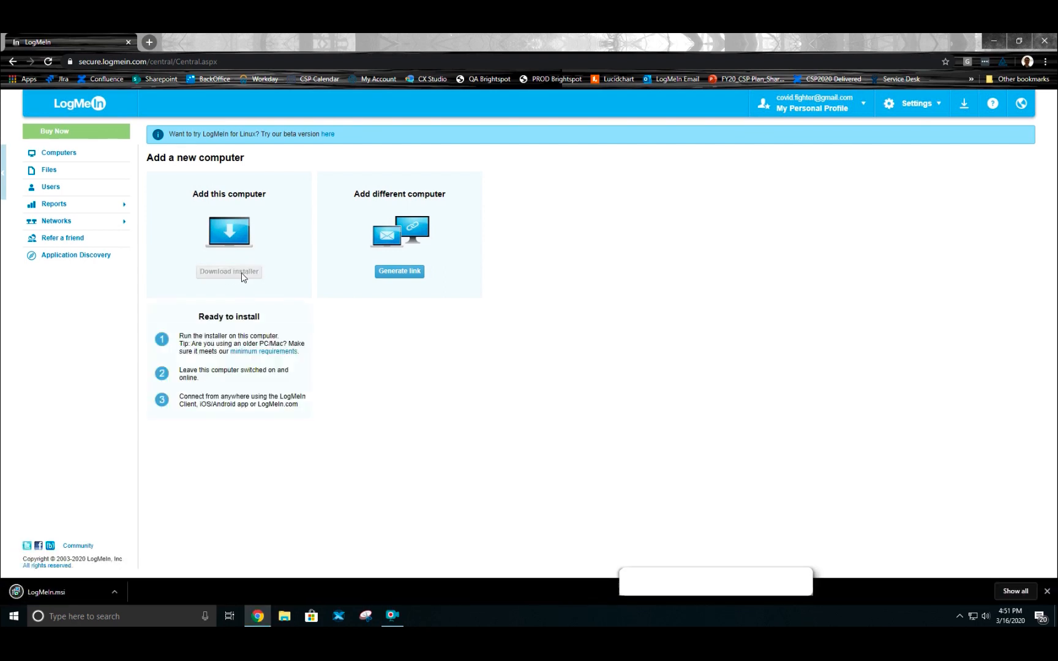
click(62, 589)
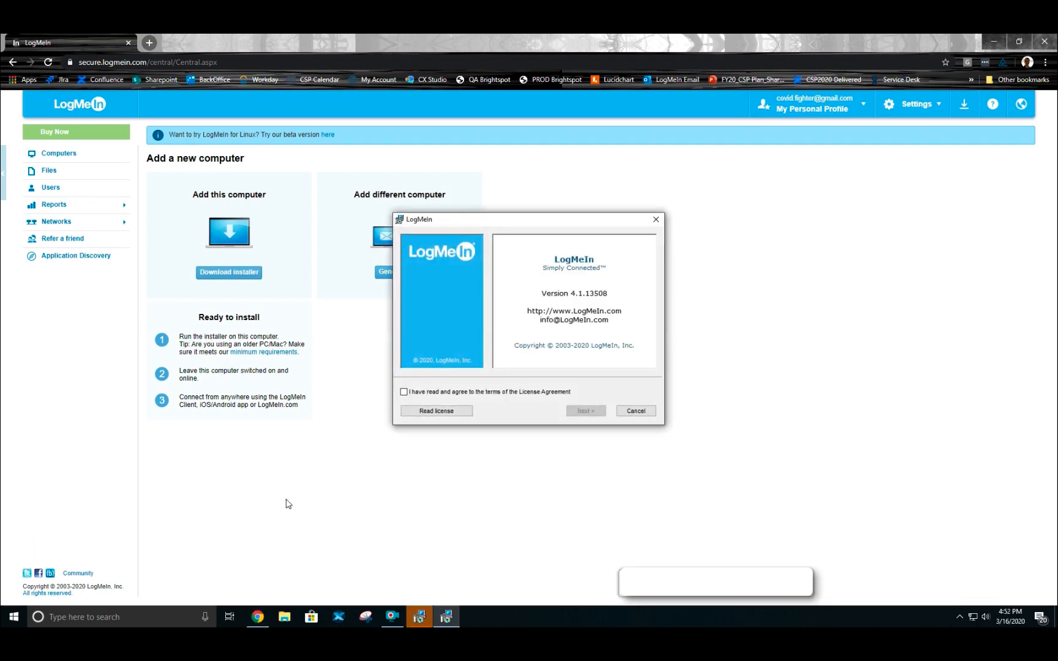
- Accept the licence and install LogMeIn with Typical settings, description CENTCOM, and the default folder
click(404, 392)
click(585, 411)
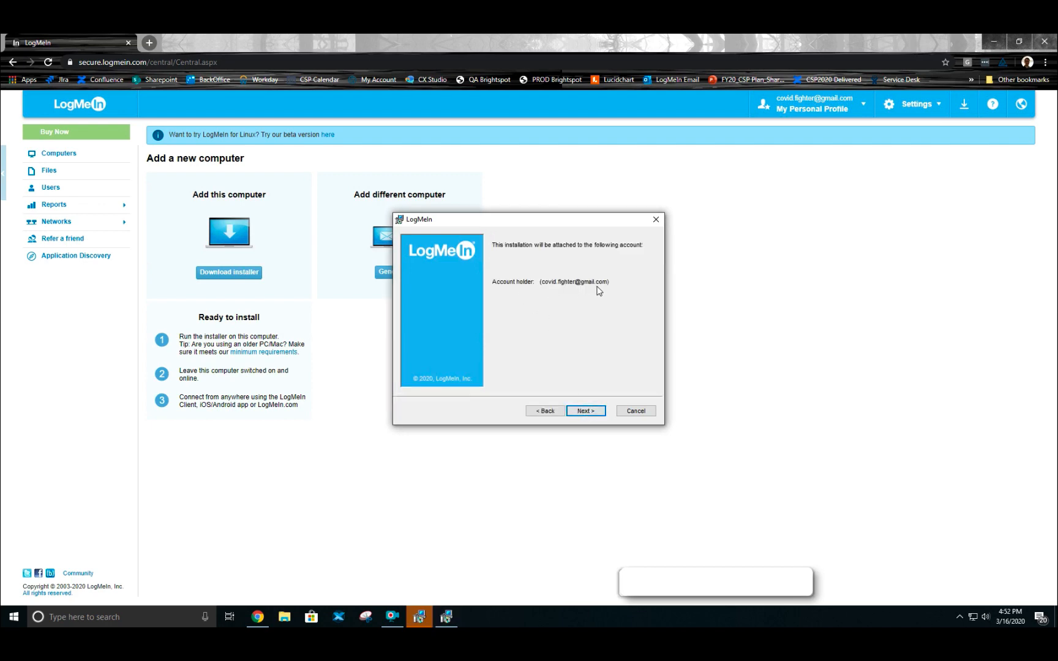
click(586, 411)
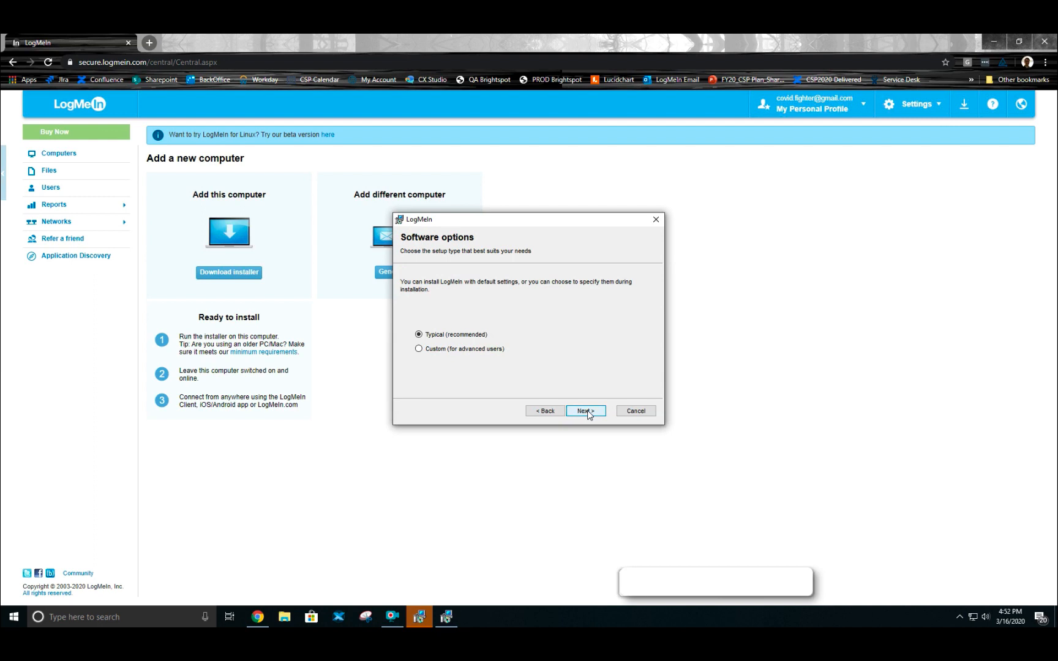
click(586, 411)
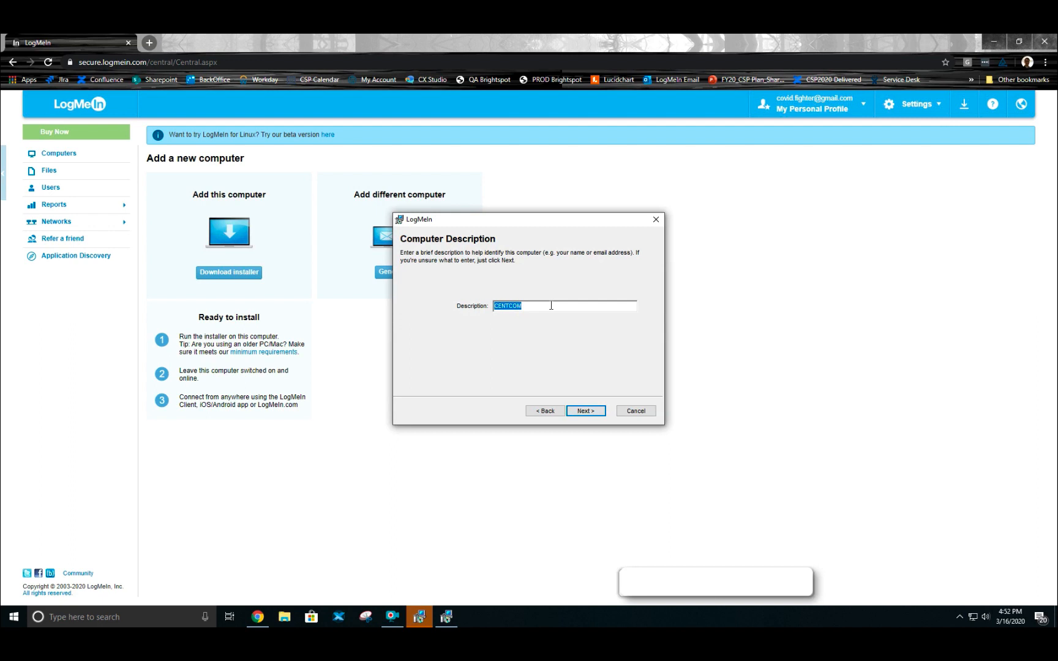
click(586, 411)
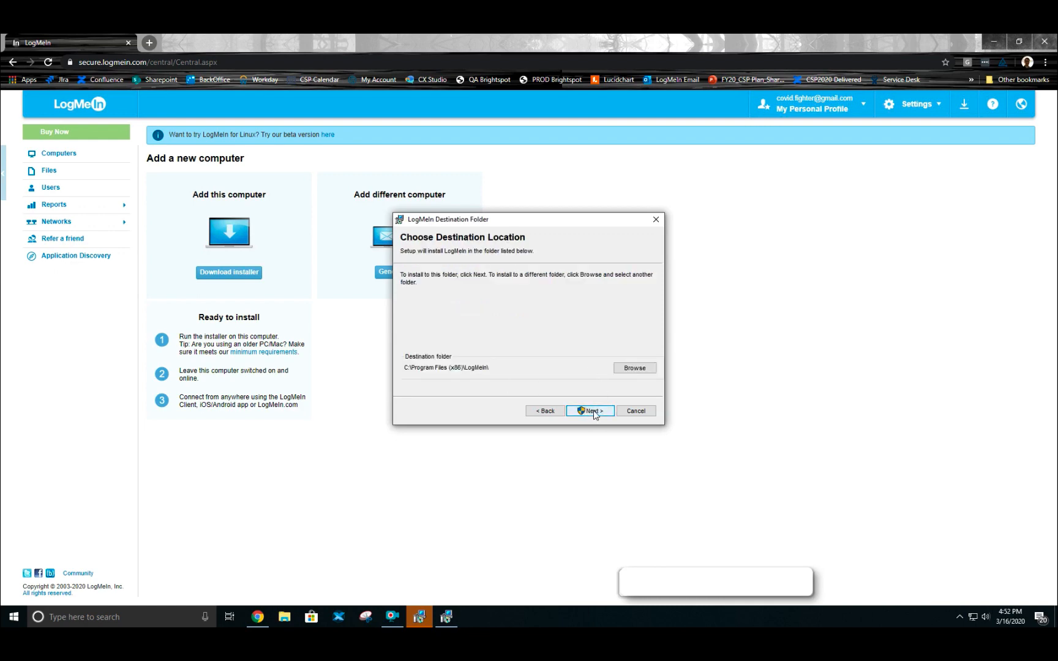
click(593, 412)
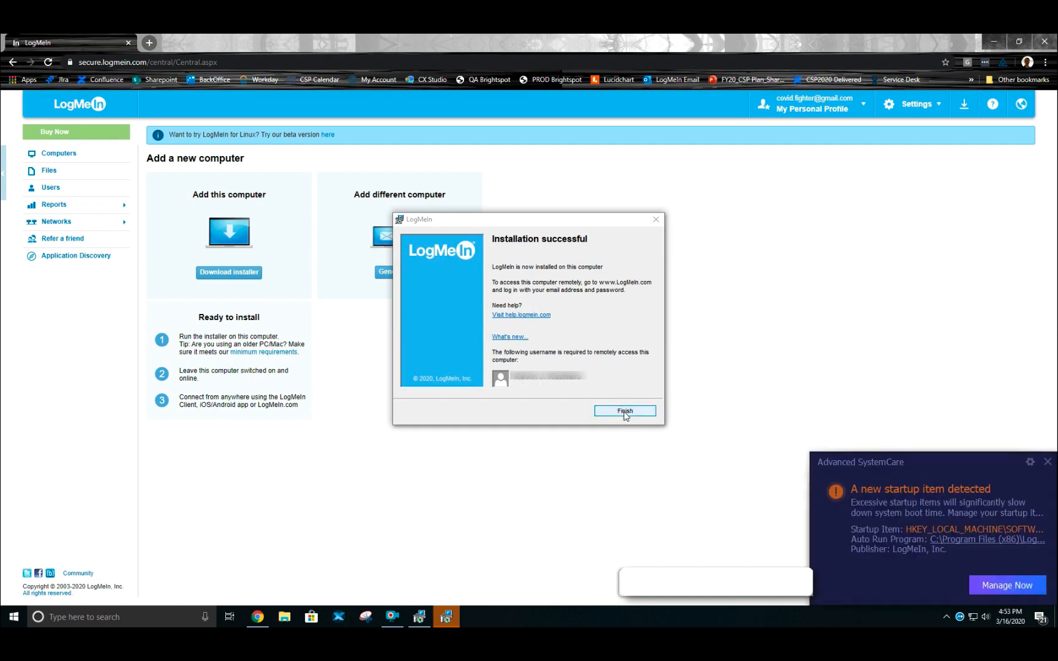
click(625, 412)
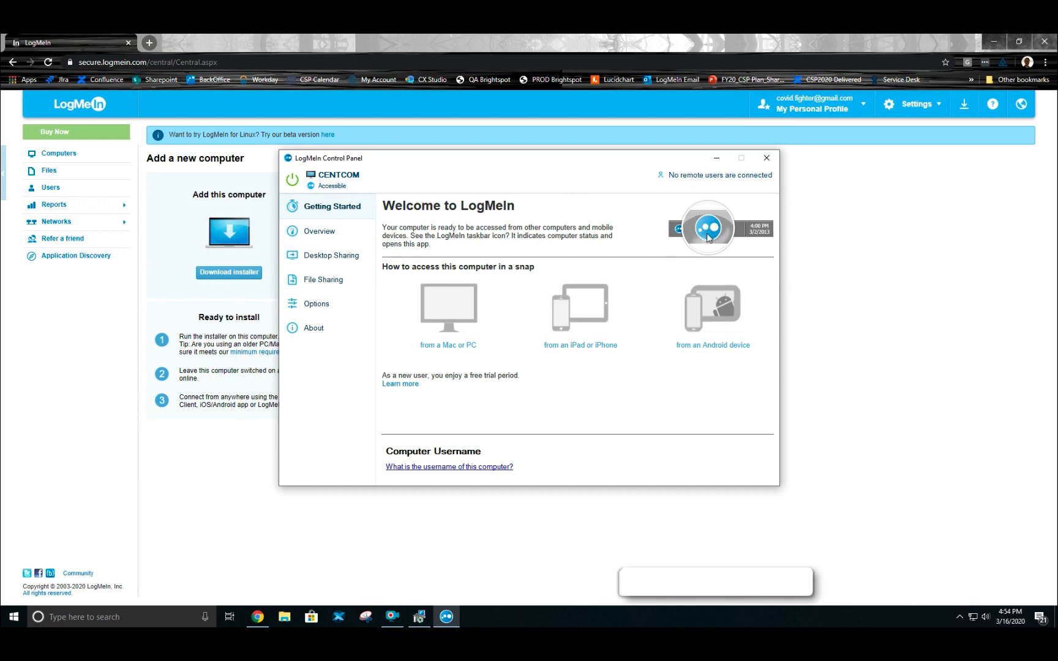
- Close the LogMeIn Control Panel from the system tray and dismiss the interrupted Setup Wizard
click(960, 616)
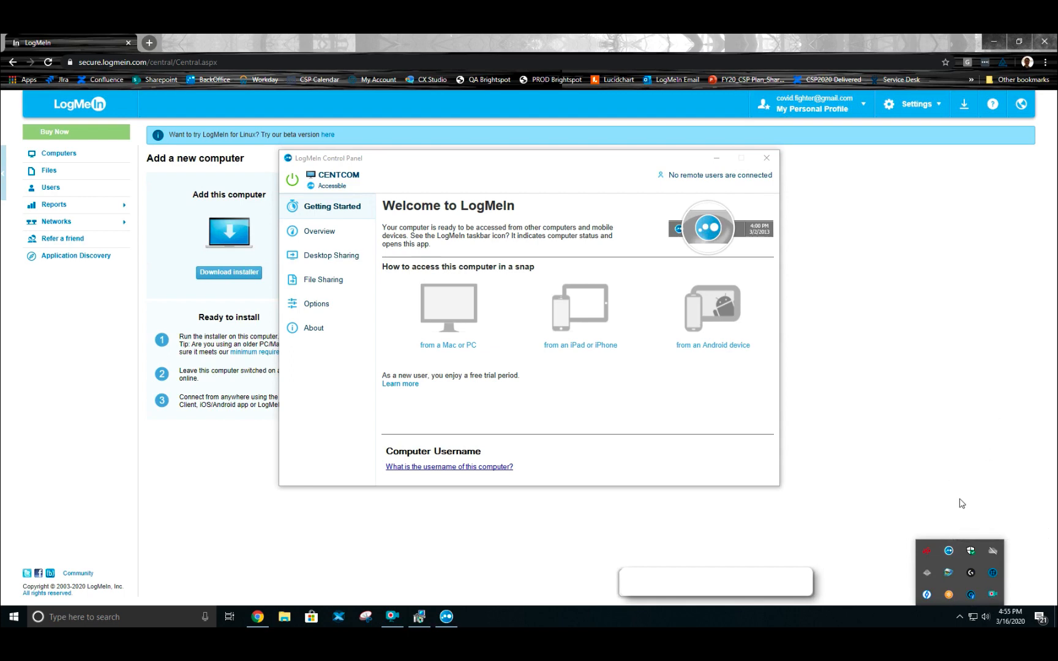
click(948, 549)
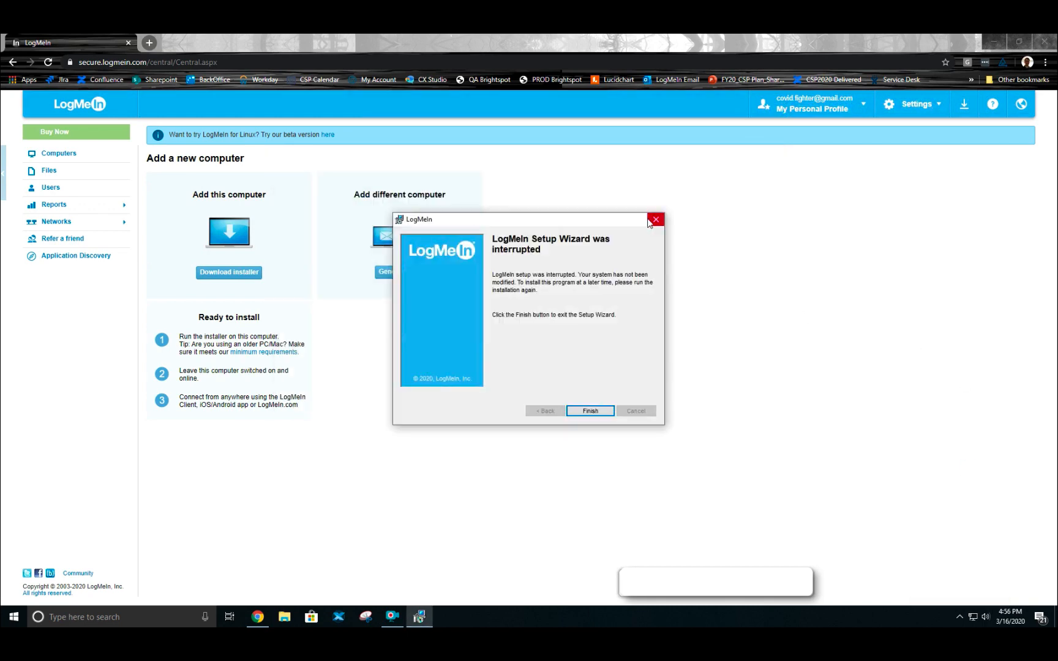
click(590, 411)
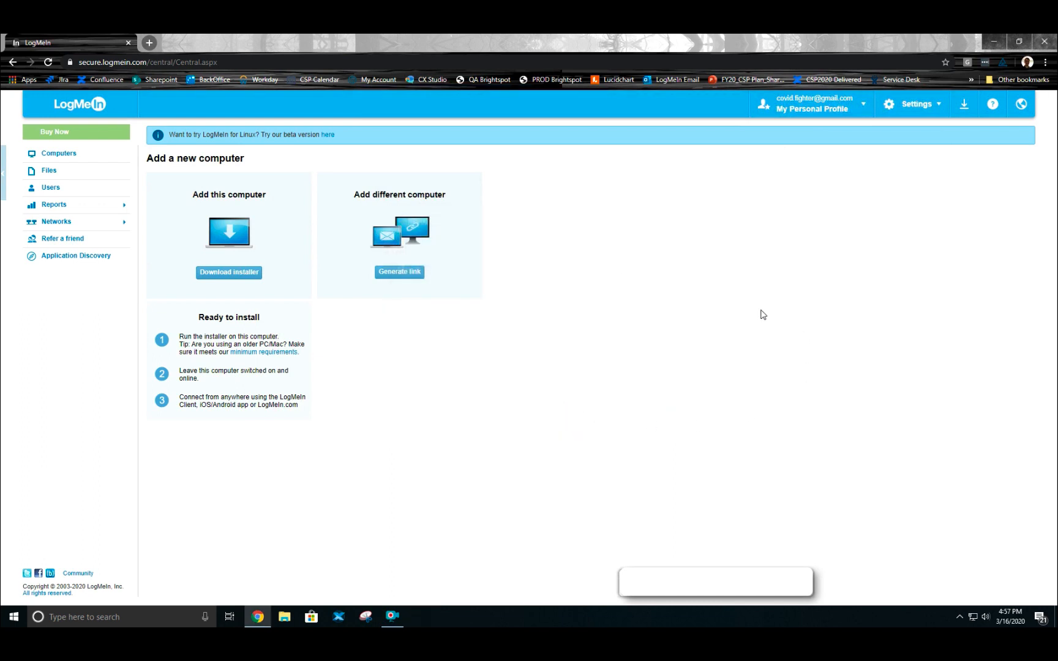
- Show the Computers list in LogMeIn Central
click(67, 157)
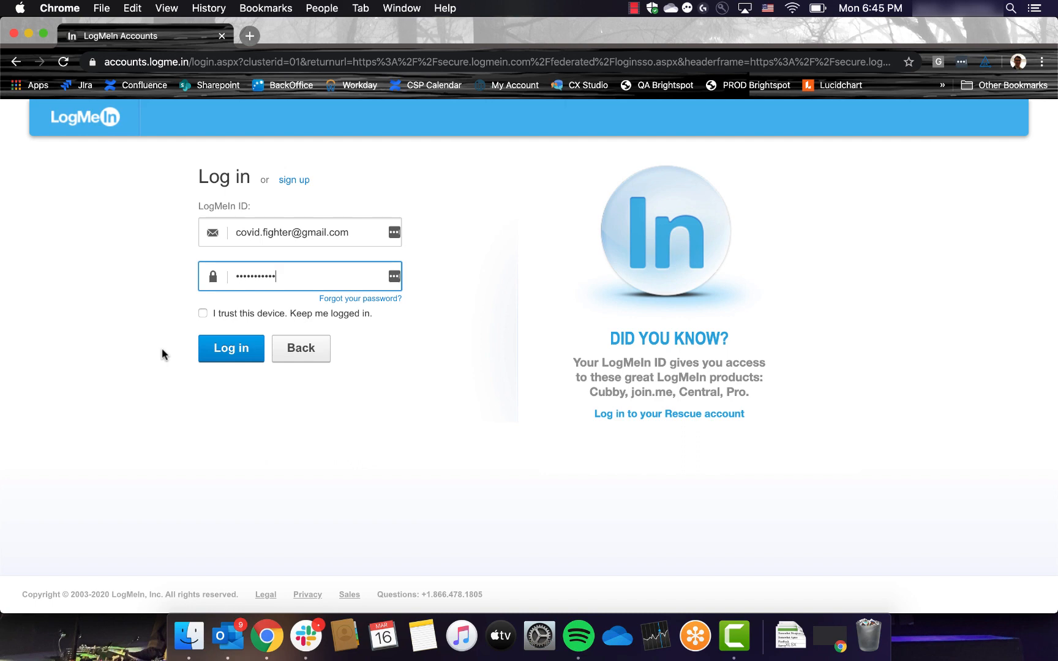
- Log in to LogMeIn Central and open a remote connection to CENTCOM
click(218, 348)
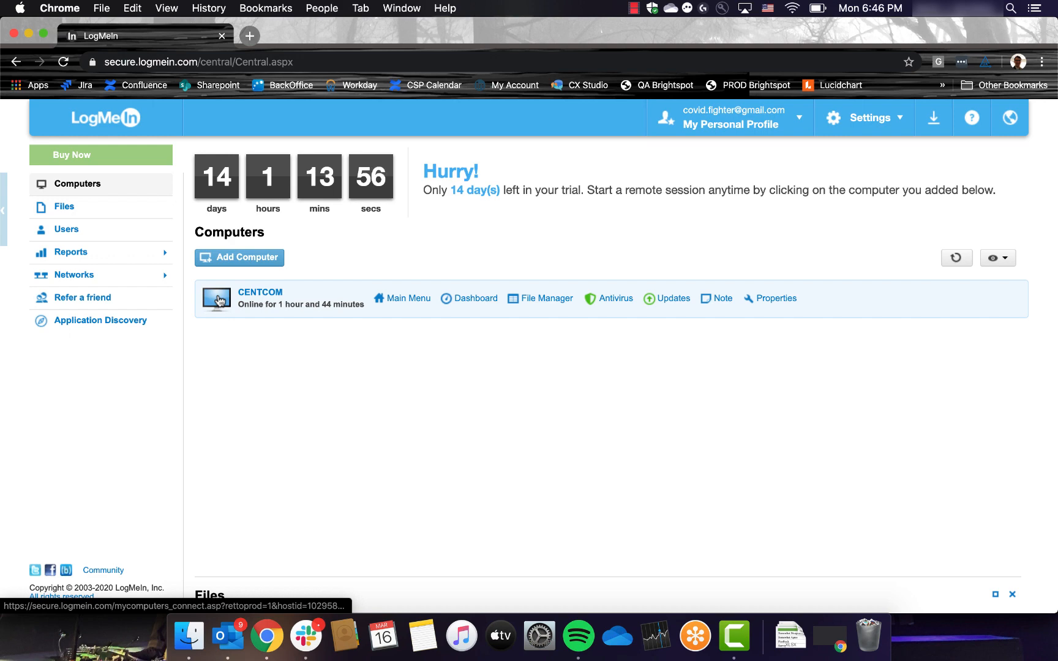
mouse_move(244, 296)
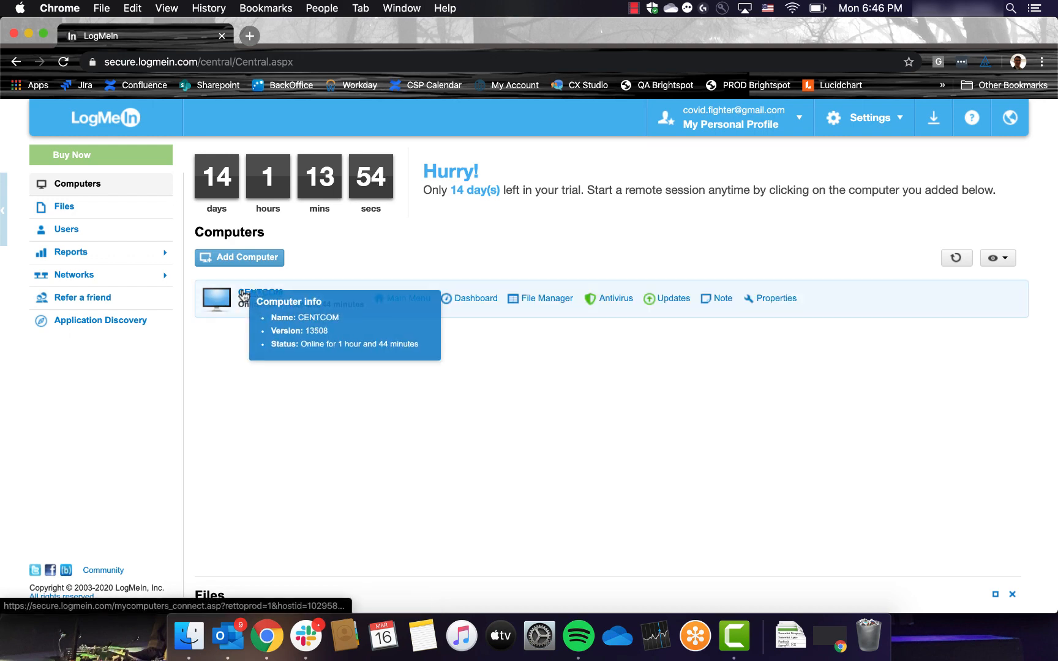
click(243, 296)
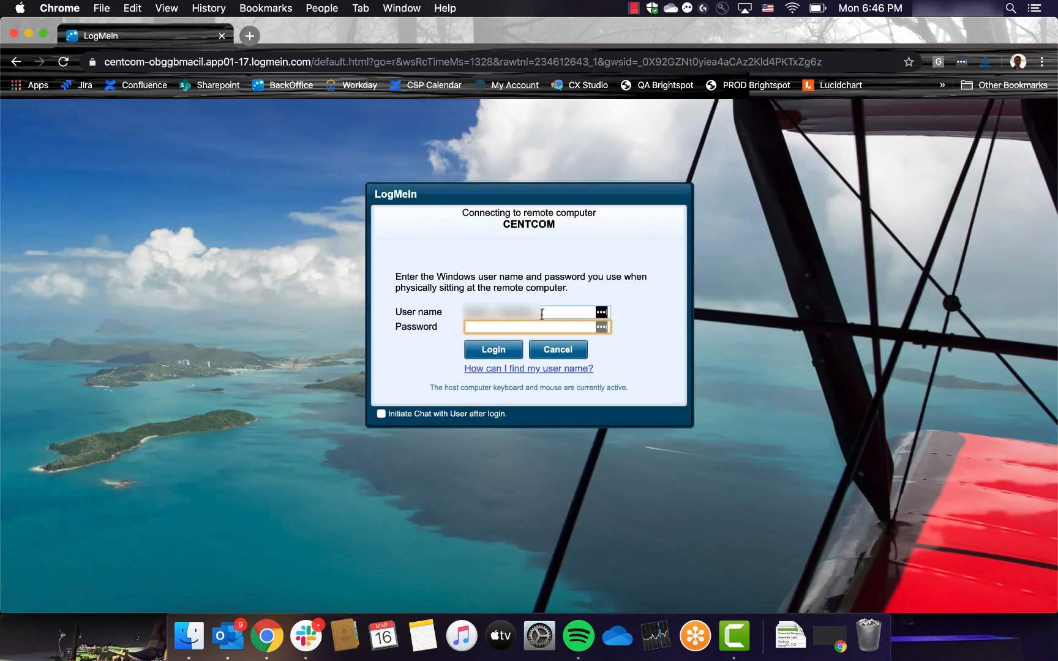
- Log in to CENTCOM with its Windows user name and password
click(541, 313)
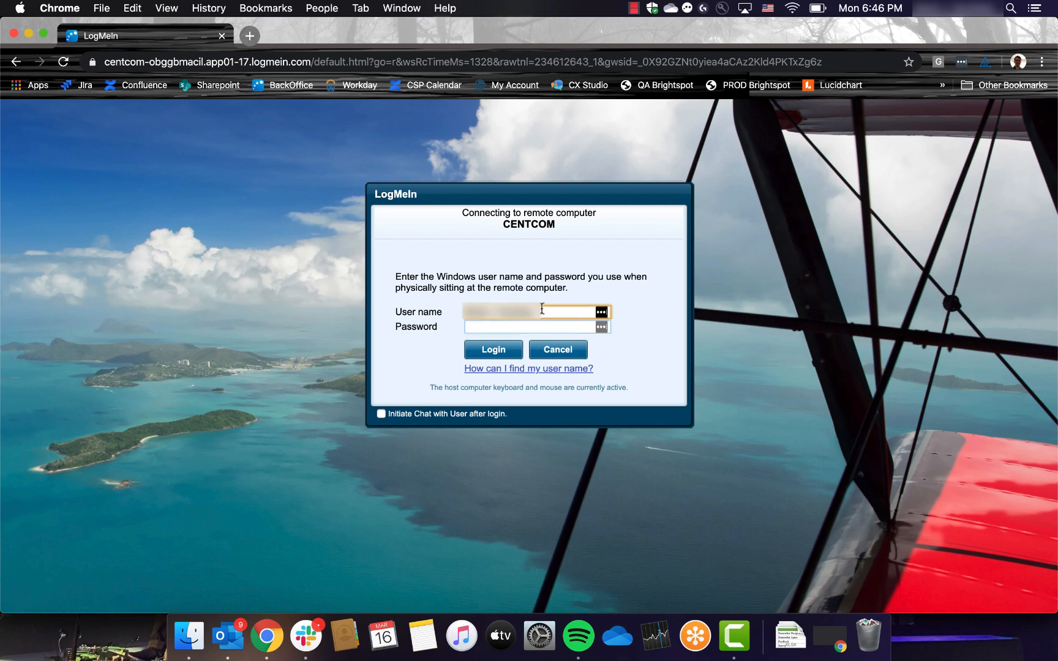
click(481, 328)
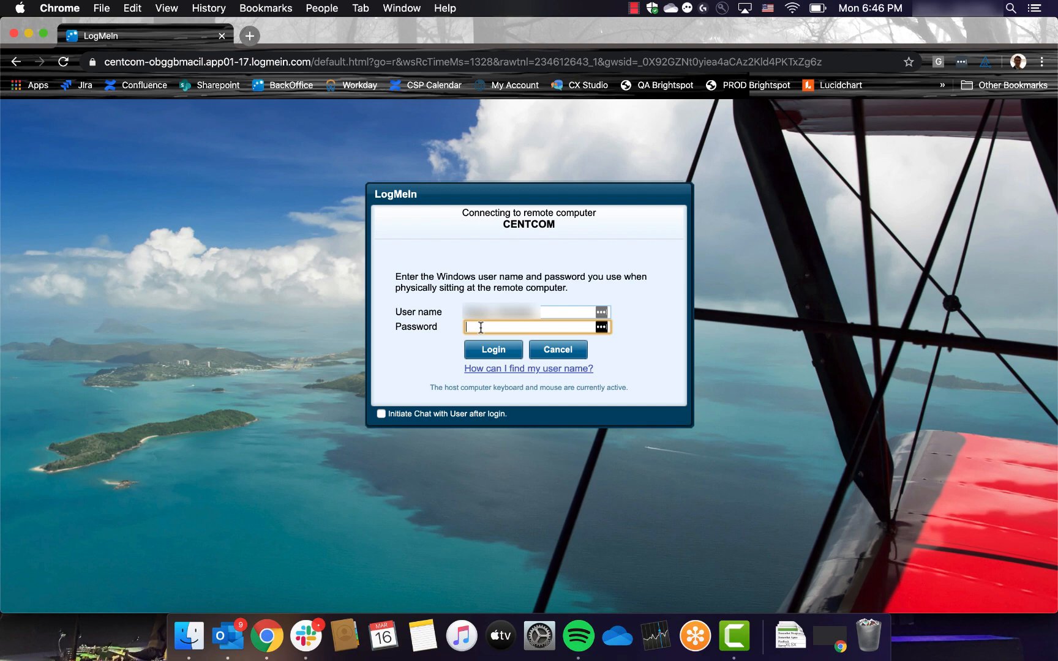
text(•••)
key(Return)
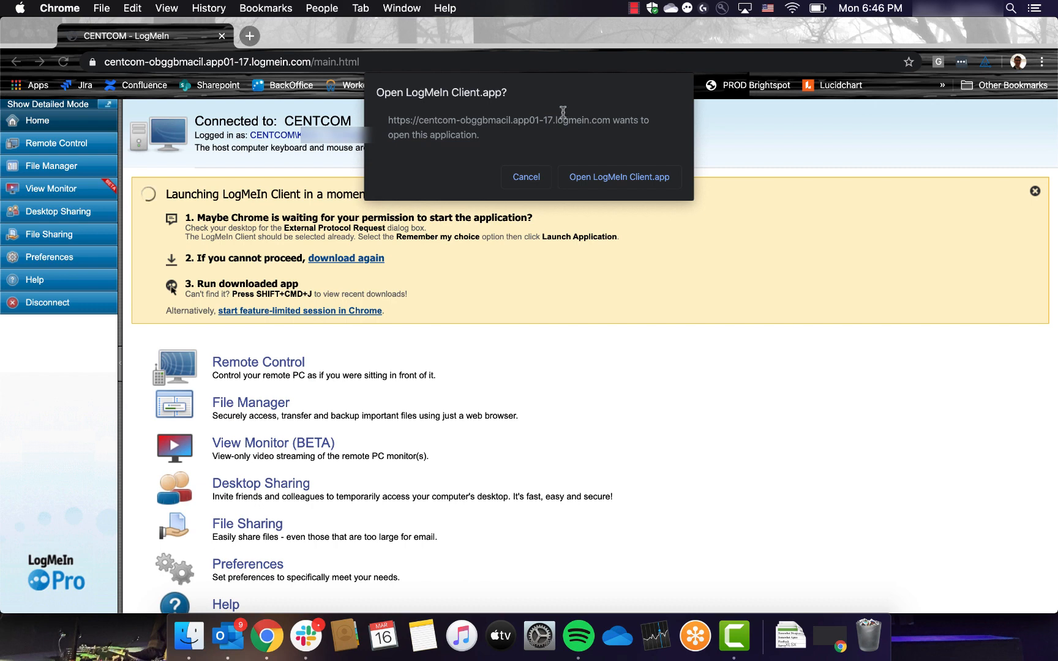
- Allow Chrome to open LogMeIn Client.app for remote control
click(584, 179)
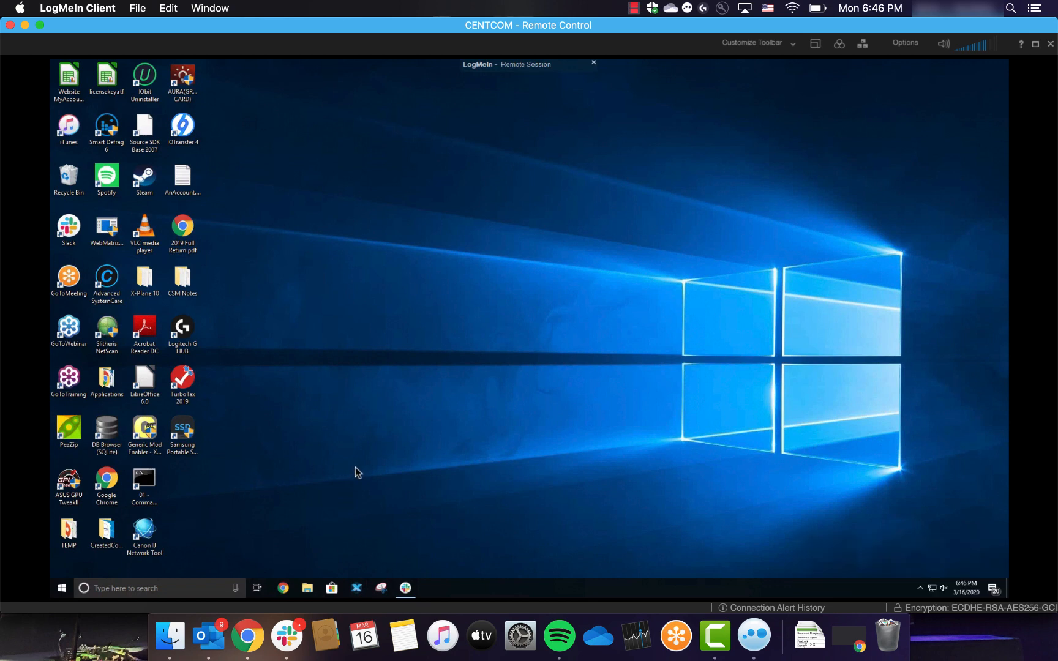
- Open and minimise Chrome on CENTCOM's desktop, then close the Remote Control session
click(284, 589)
click(284, 588)
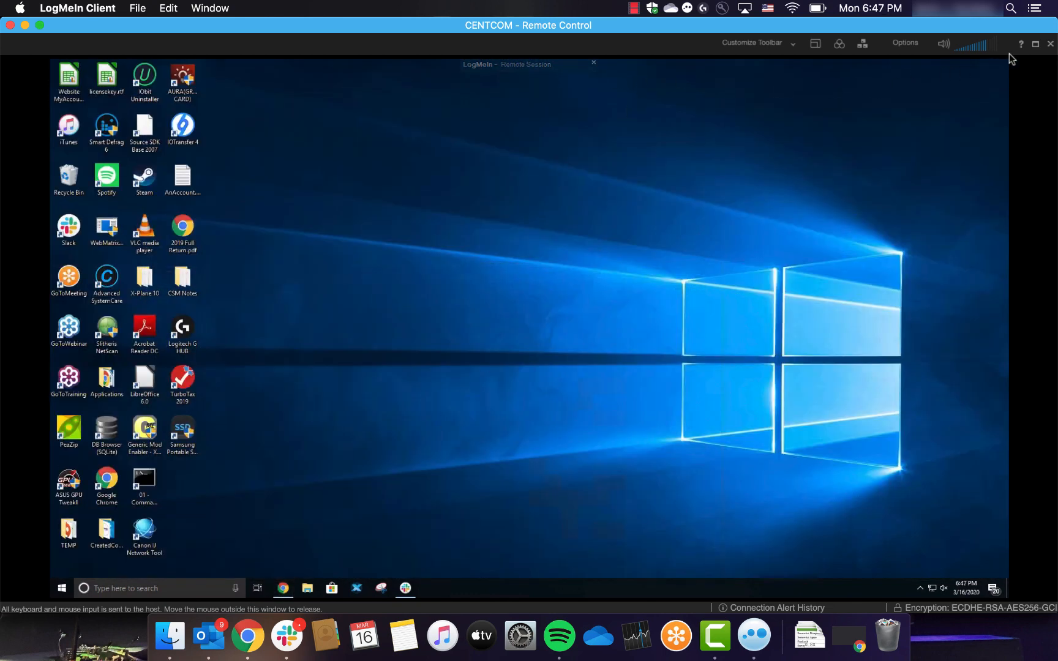
click(1050, 45)
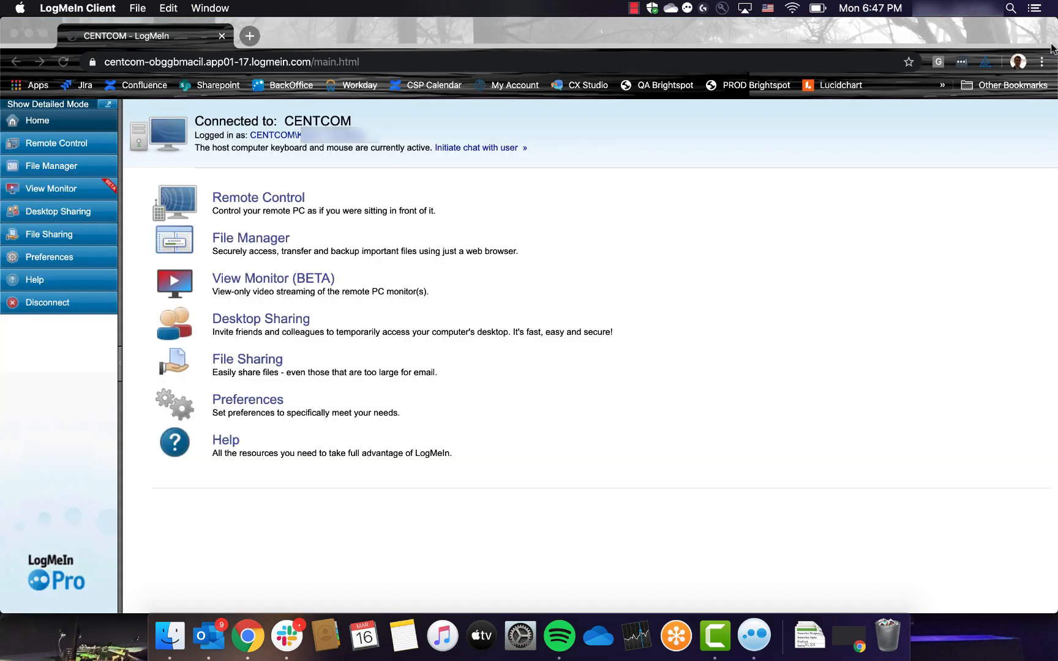